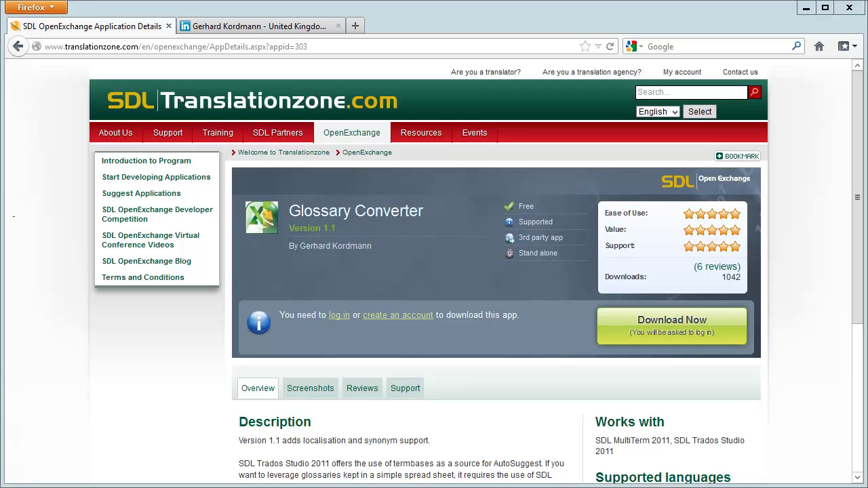
- Go back to the Glossary Converter download page, then minimize Firefox to show the desktop
left_click(276, 30)
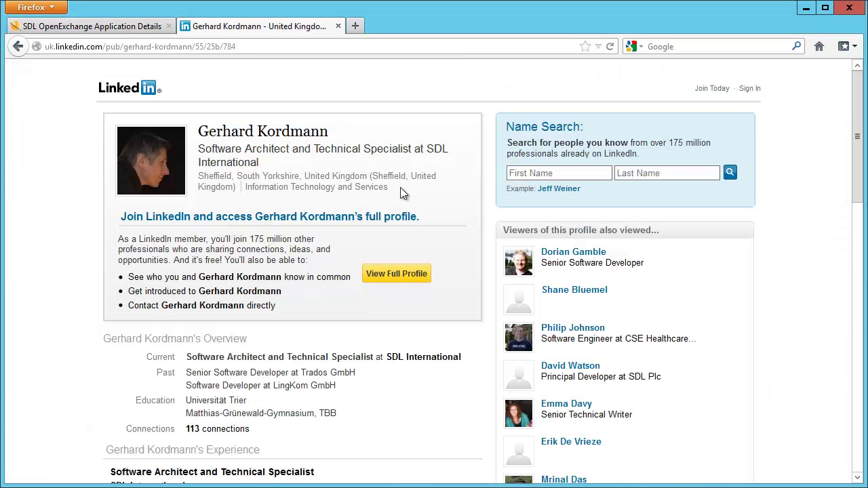
left_click(129, 24)
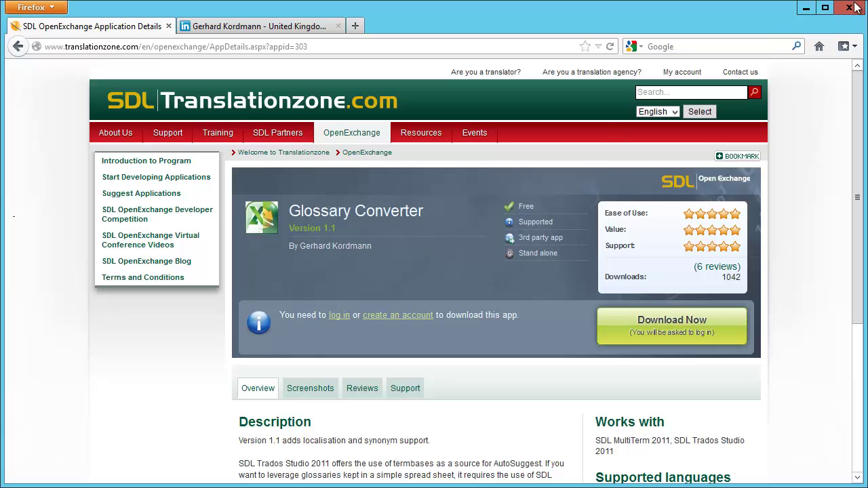
left_click(805, 8)
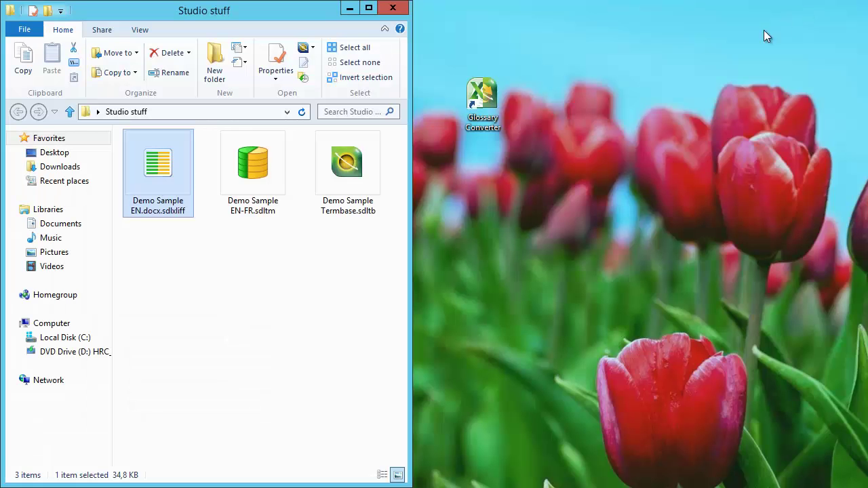
- Launch Glossary Converter from its desktop shortcut, view the crash details, and close the crash report
left_click(485, 98)
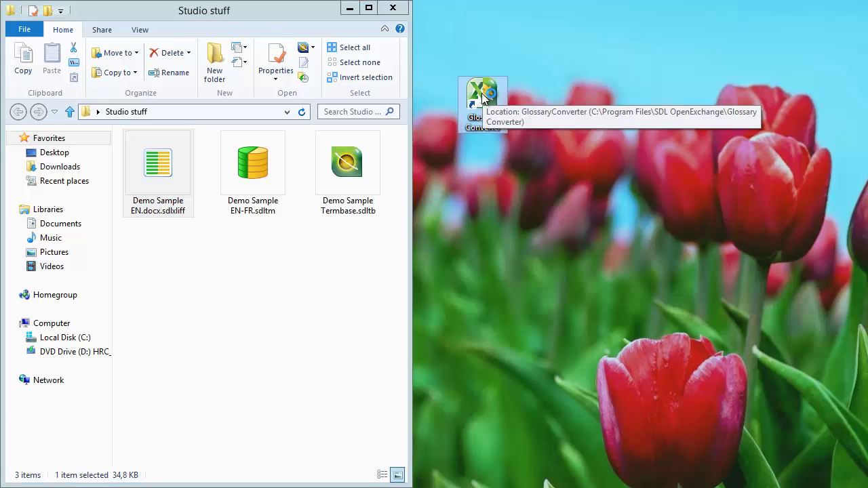
double_click(484, 99)
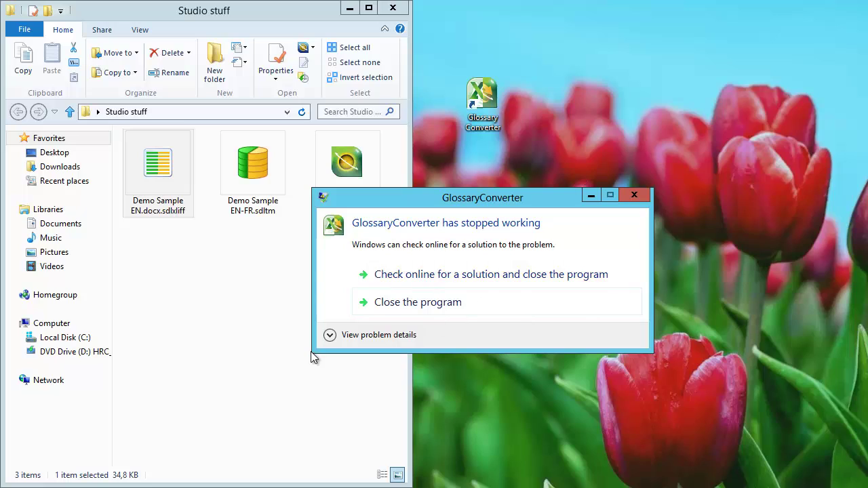
left_click(330, 335)
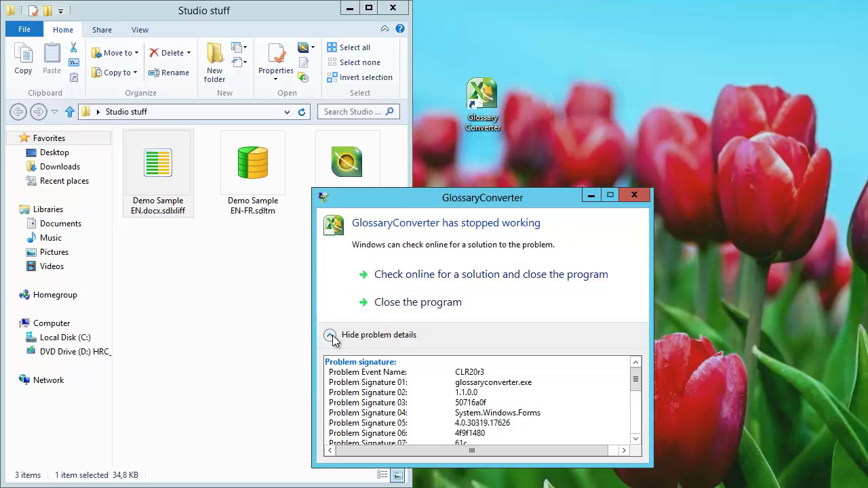
left_click(631, 194)
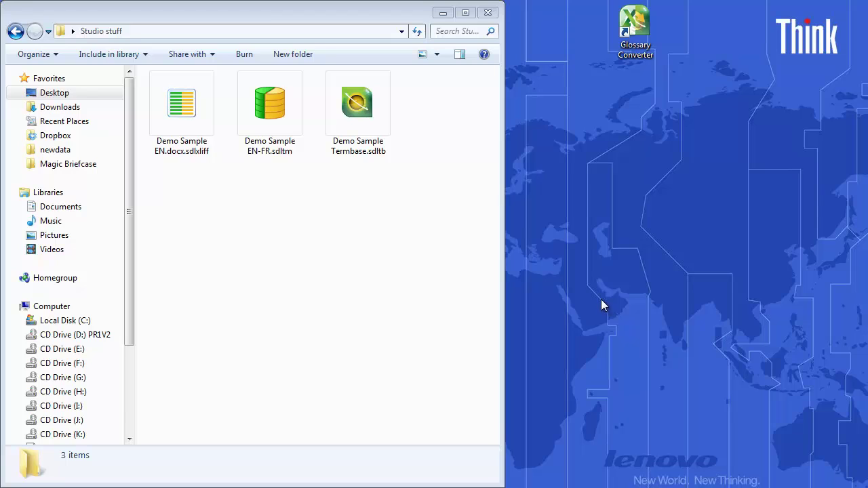
- Run Glossary Converter on Demo Sample Termbase.sdltb to produce Demo Sample Termbase.xls
left_click(636, 32)
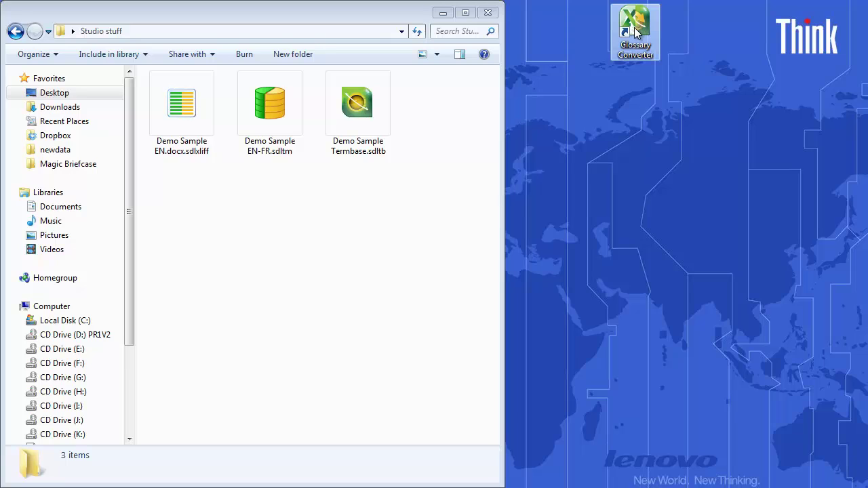
double_click(635, 28)
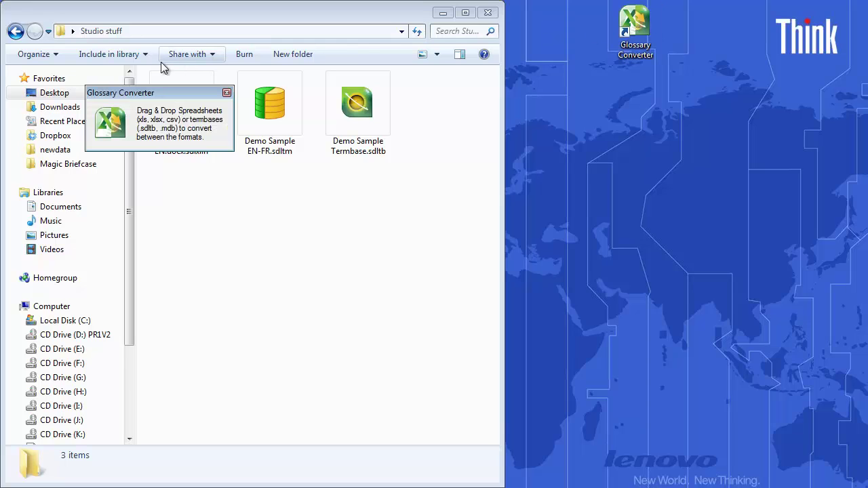
left_click_drag(120, 93, 567, 101)
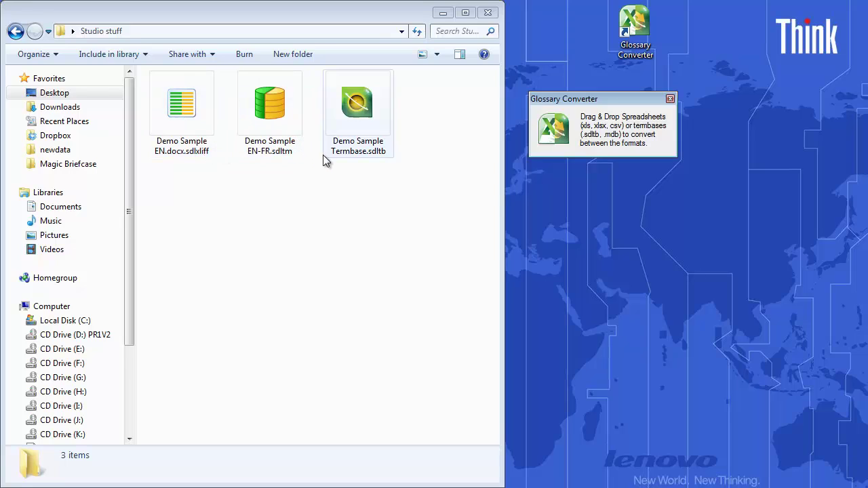
left_click(365, 128)
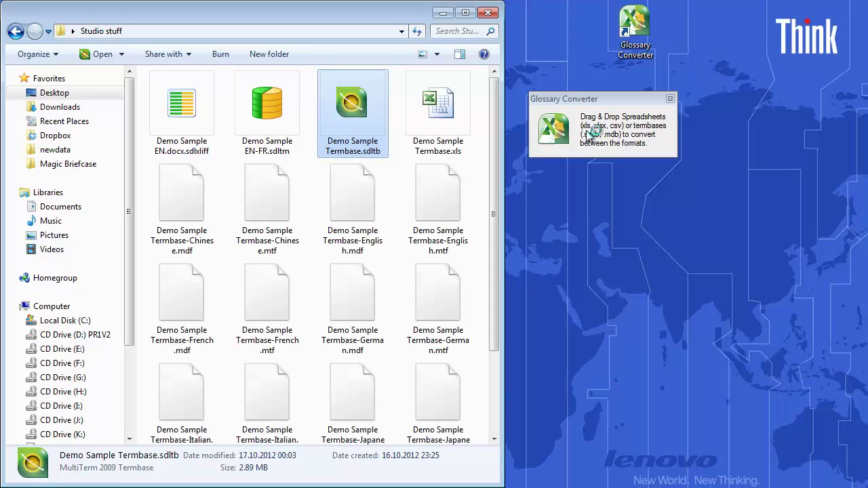
left_click(436, 114)
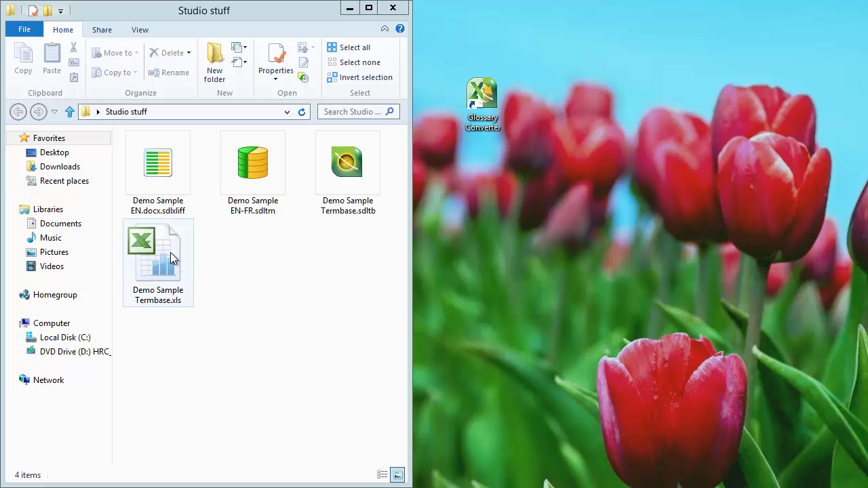
- Open Demo Sample Termbase.xls from the Studio stuff folder in Excel 2010
double_click(146, 249)
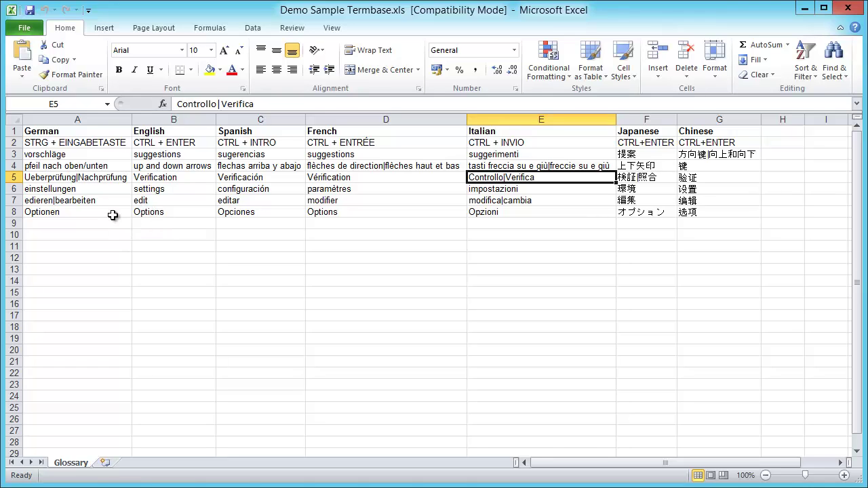
left_click(109, 181)
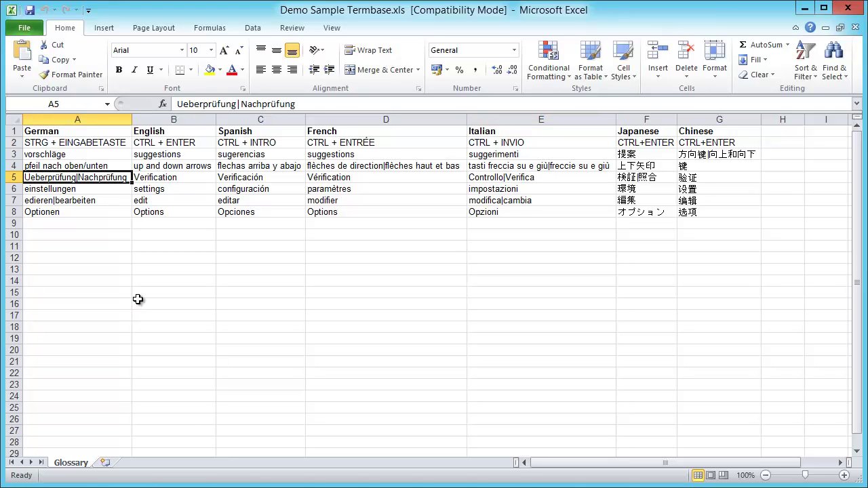
left_click(379, 170)
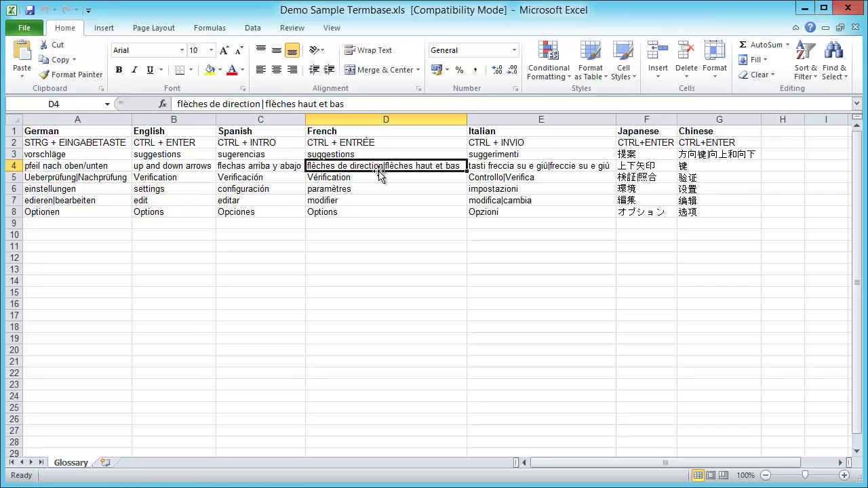
- Save the sheet as Unicode Text 'Demo Sample Termbase.txt', then close Excel without saving further changes
left_click(24, 30)
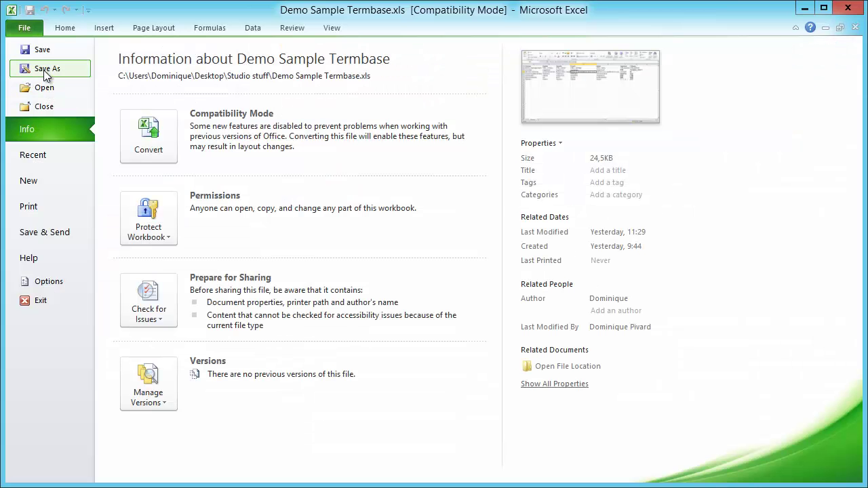
key("Escape")
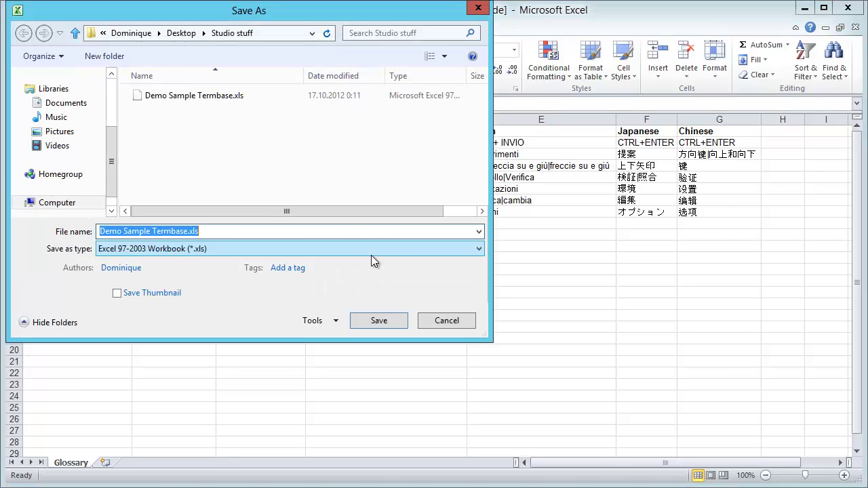
left_click(391, 249)
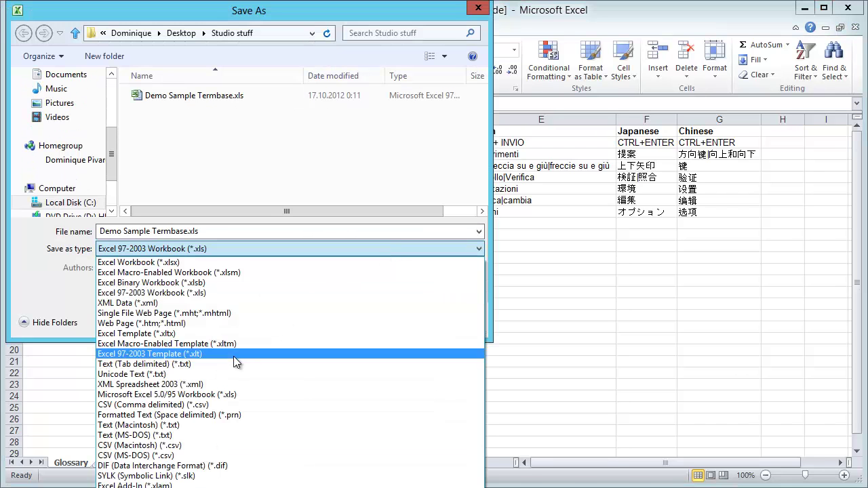
left_click(177, 375)
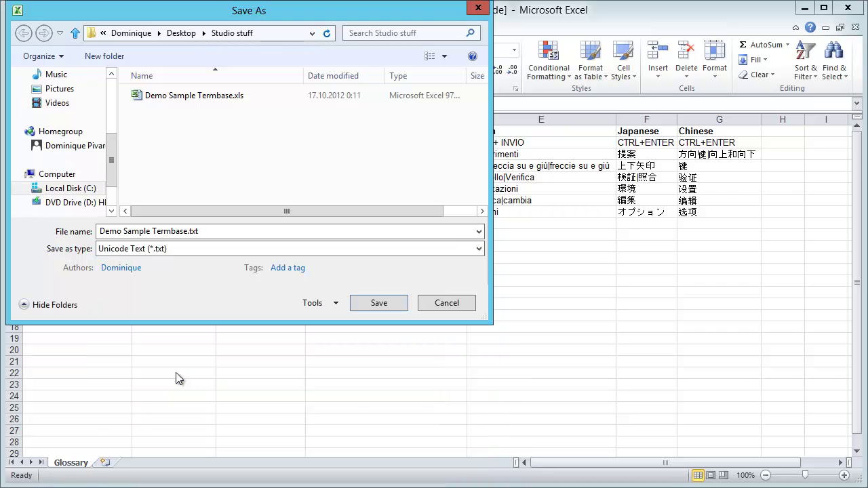
left_click(378, 303)
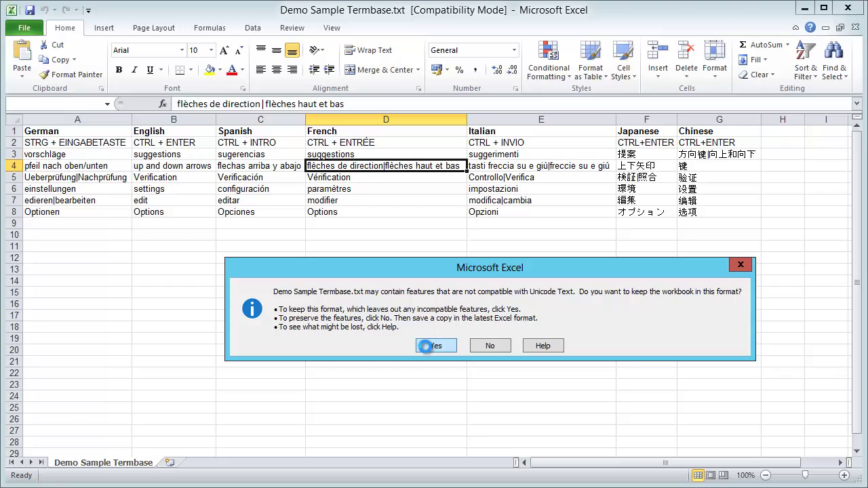
left_click(425, 346)
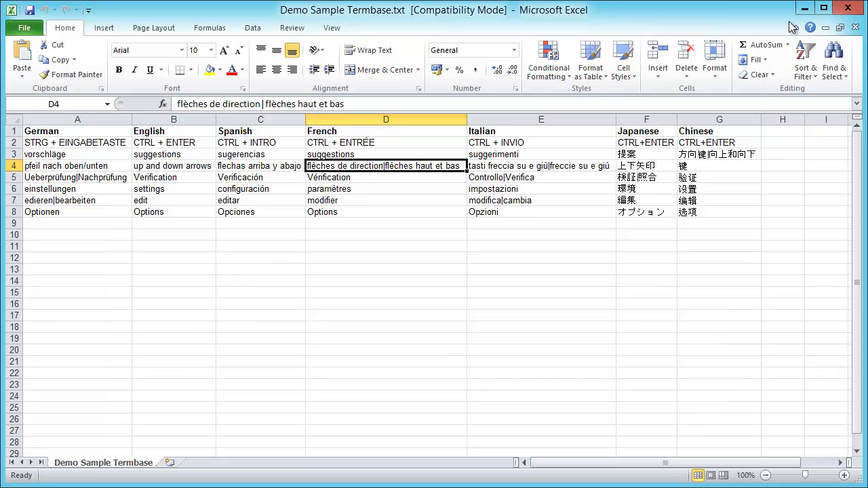
left_click(848, 8)
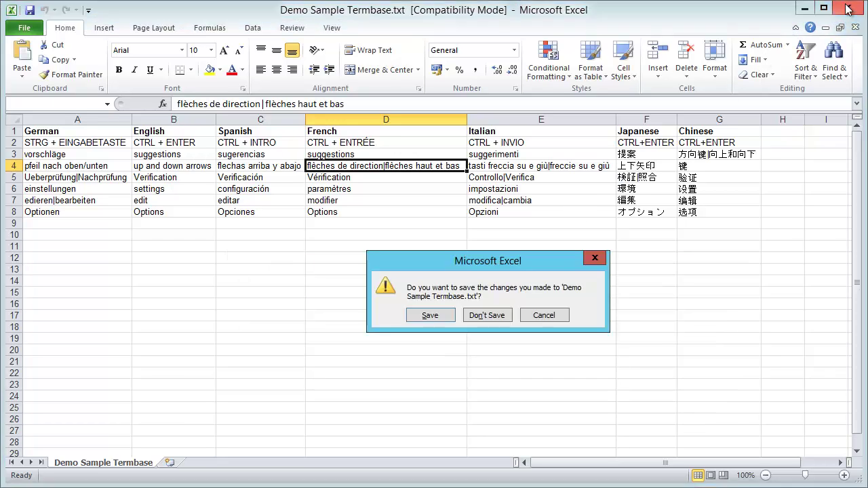
left_click(488, 315)
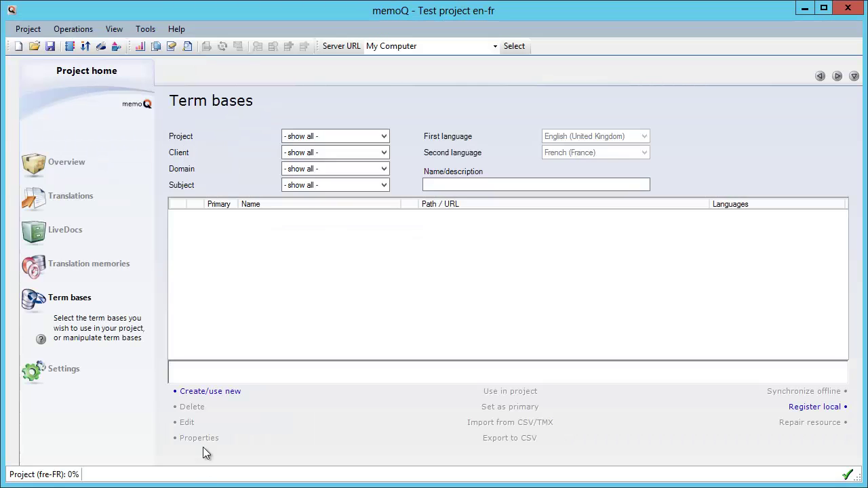
- Create a new local term base named 'My term base' with the default English (United Kingdom)–French (France) settings
left_click(218, 392)
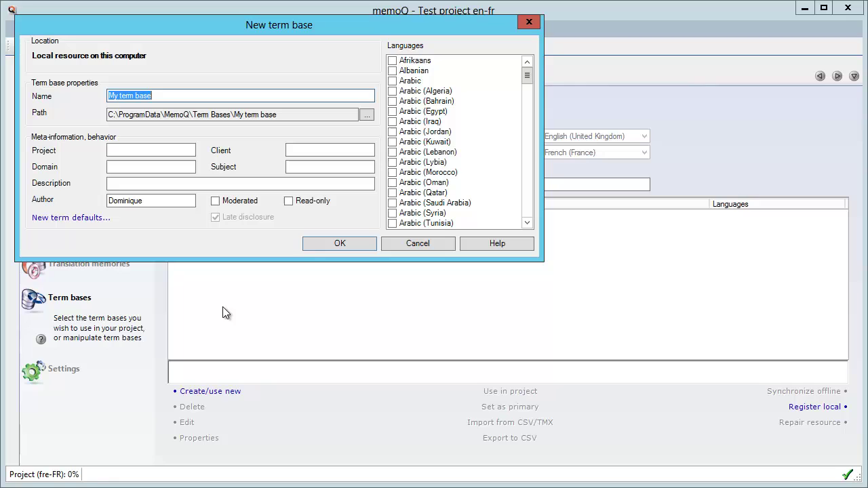
left_click(324, 243)
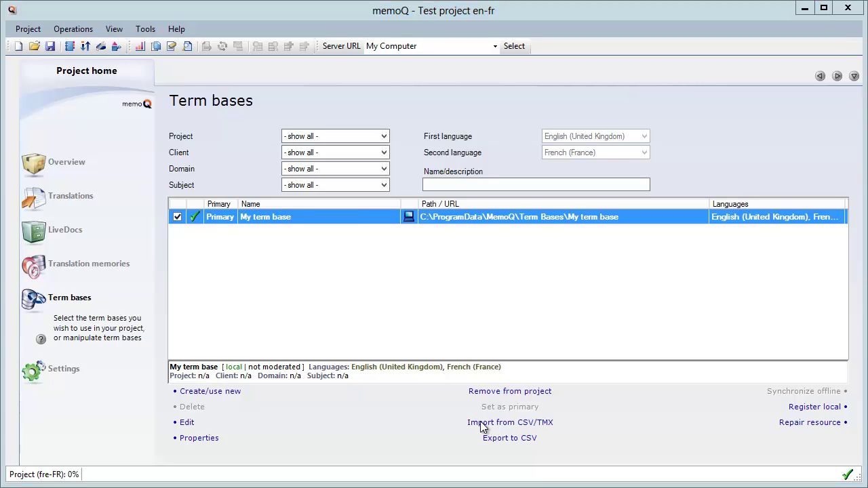
- Choose Demo Sample Termbase.txt for CSV import and set file encoding to Unicode - Little Endian
left_click(483, 422)
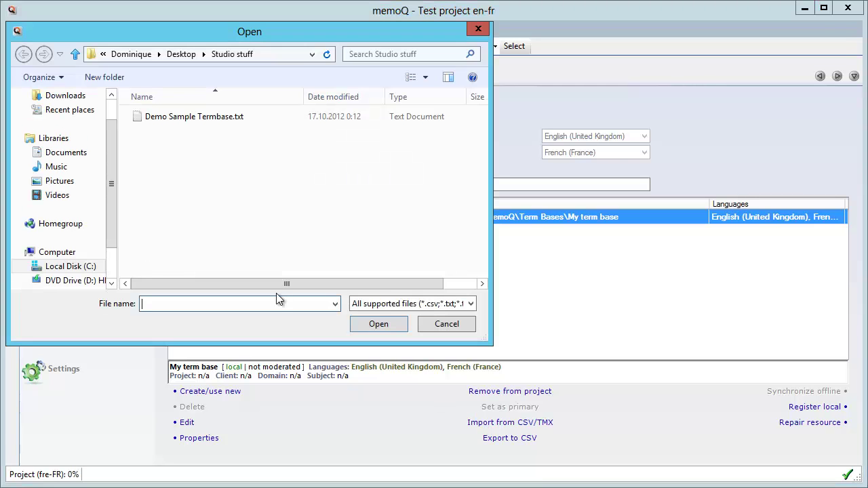
left_click(198, 116)
left_click(375, 324)
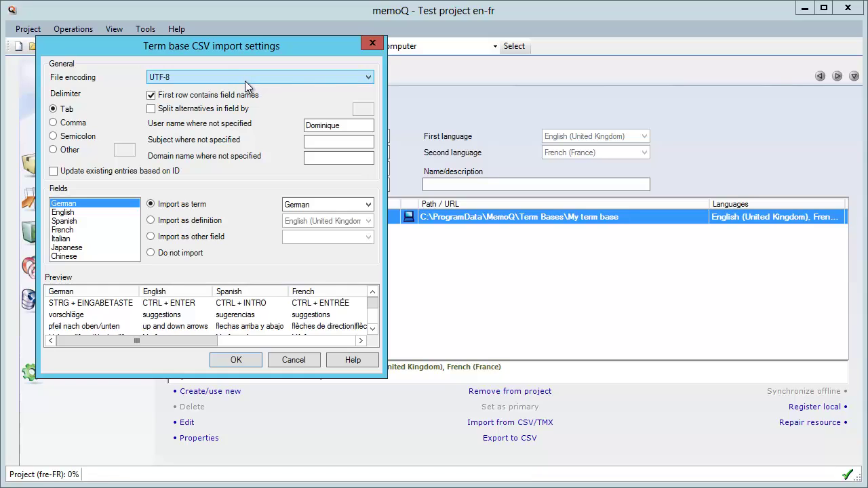
left_click(328, 76)
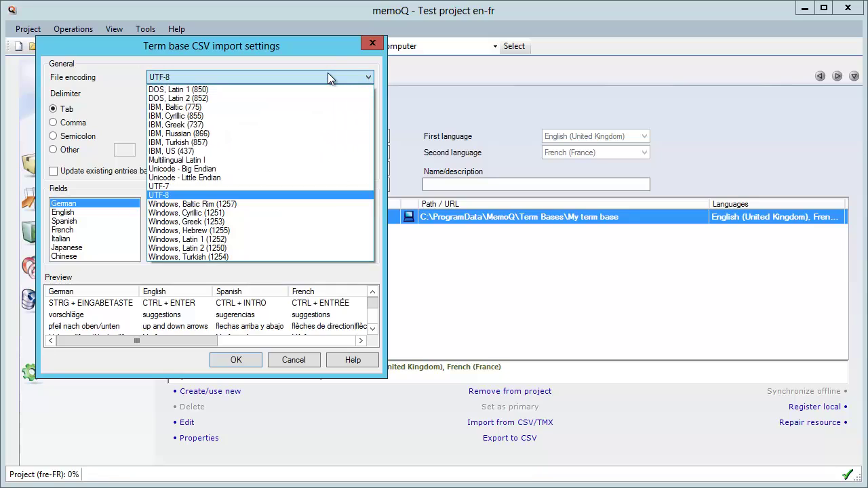
left_click(232, 177)
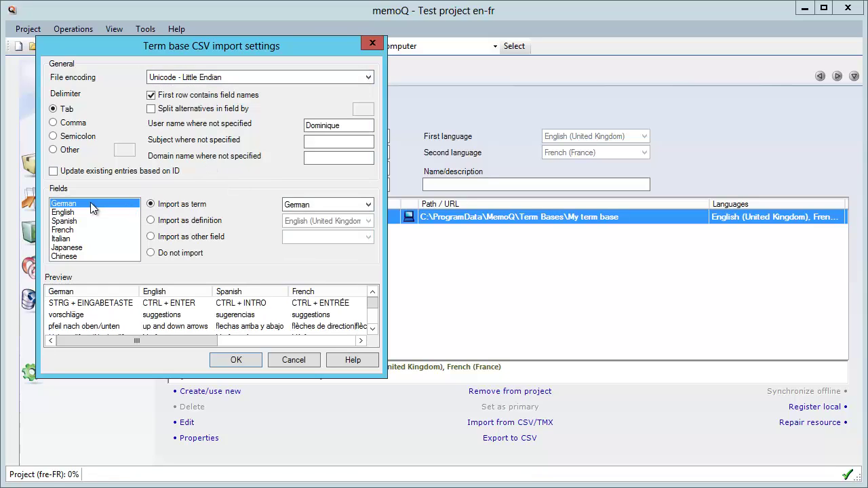
- Skip the German and Spanish columns and map English to English (United Kingdom)
left_click(150, 253)
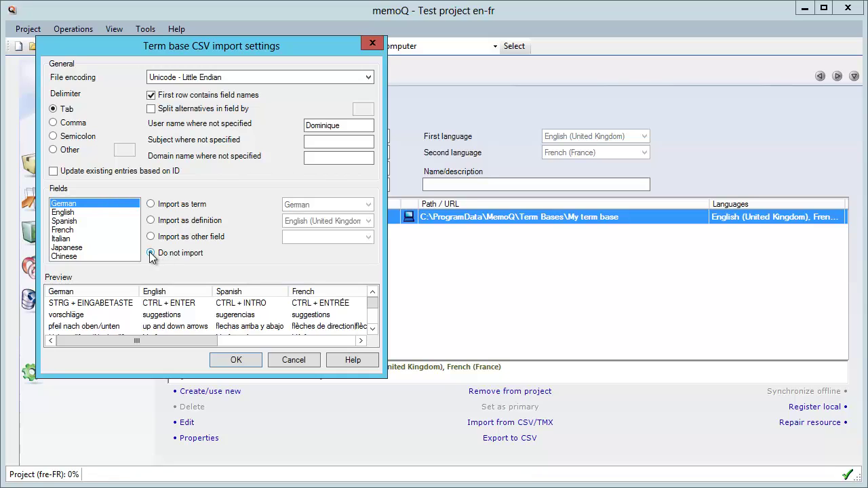
left_click(78, 212)
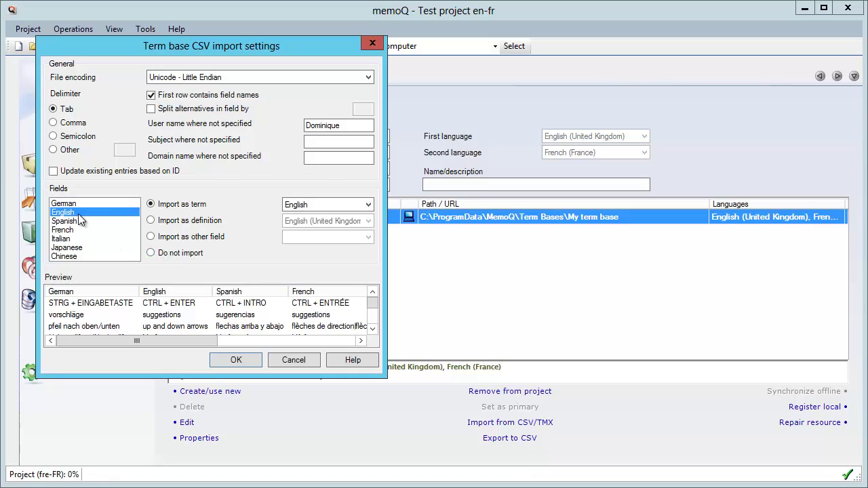
left_click(369, 204)
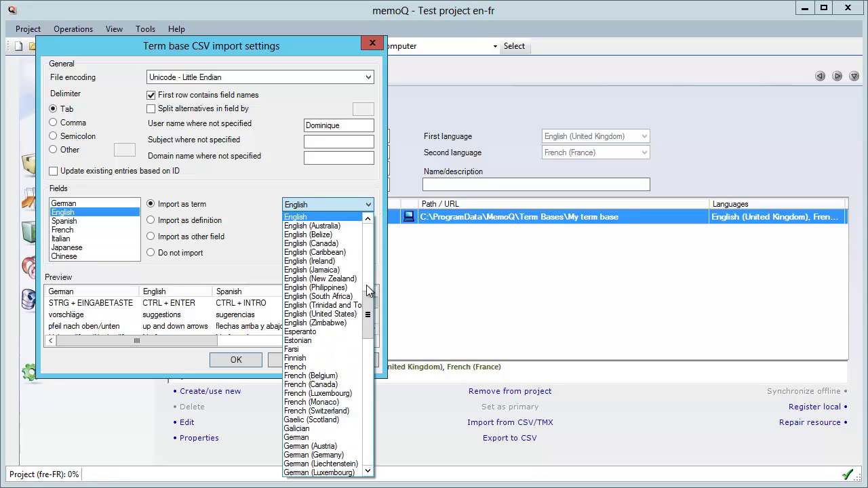
left_click_drag(366, 287, 366, 192)
left_click(322, 217)
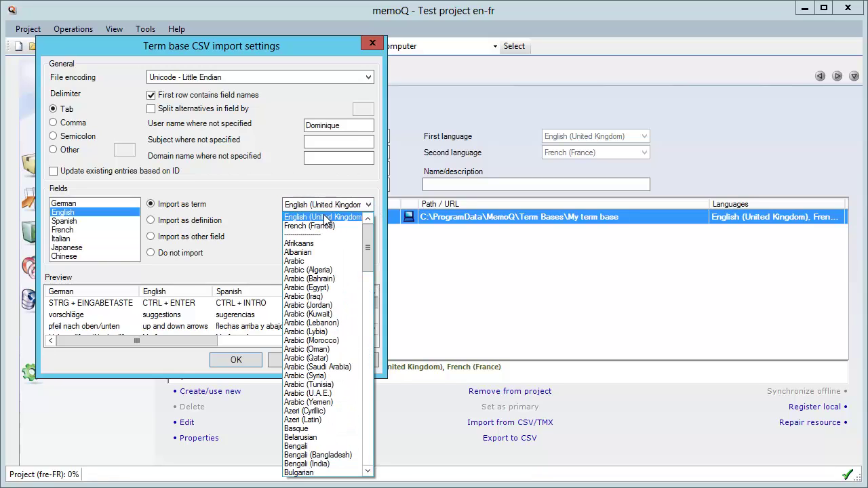
left_click(72, 222)
left_click(151, 252)
- Map French to French (France), skip Italian and Japanese, and confirm Chinese is skipped
left_click(93, 231)
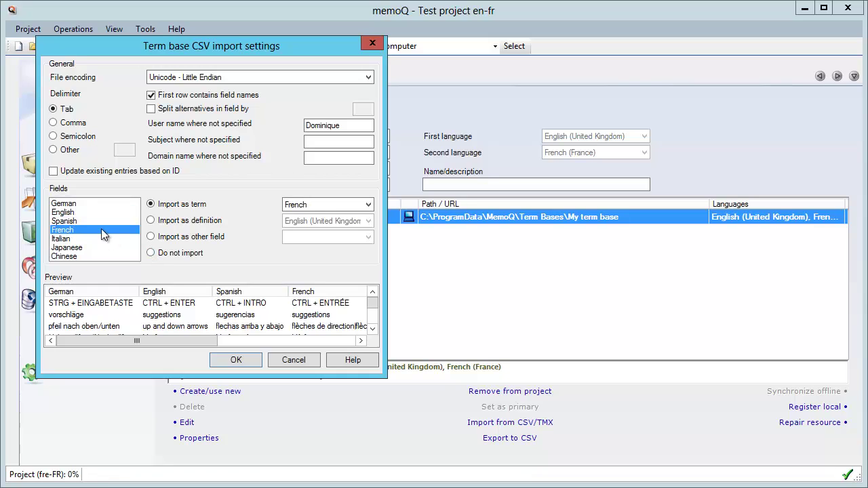
left_click(320, 206)
left_click_drag(365, 351, 358, 240)
left_click(332, 226)
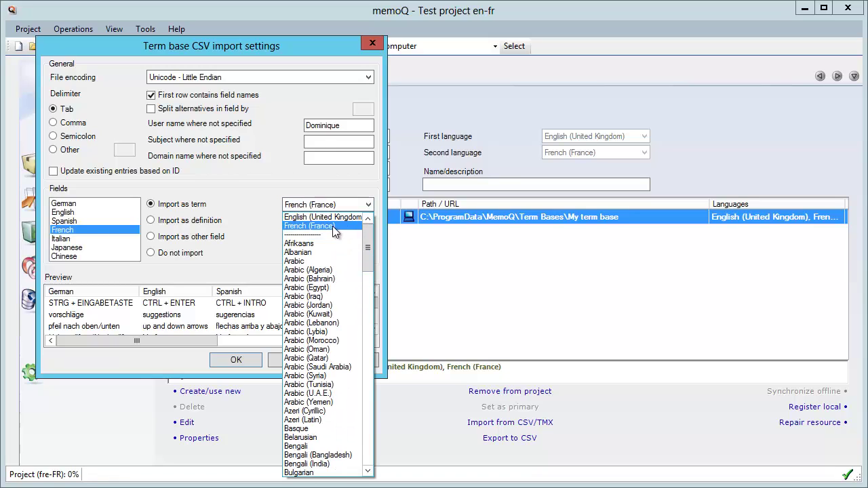
left_click(64, 239)
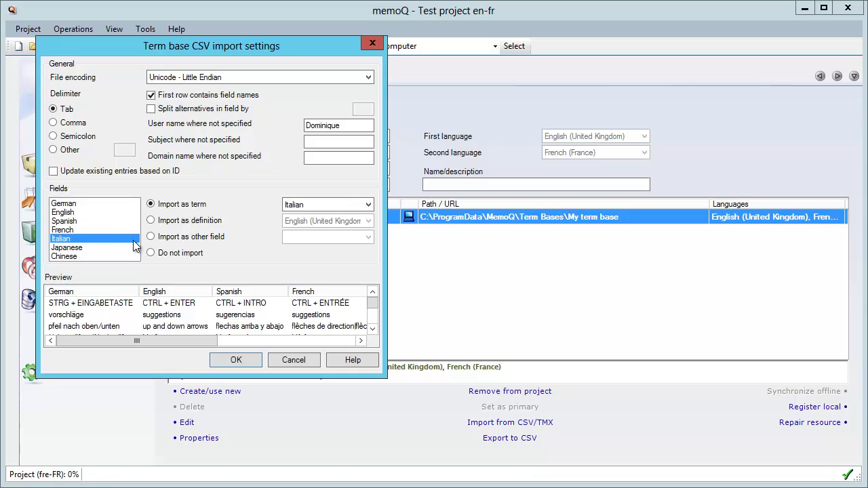
left_click(154, 253)
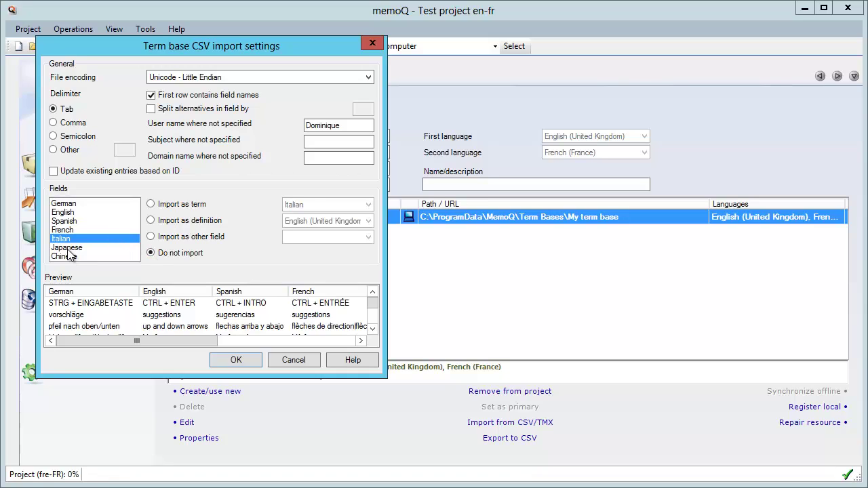
left_click(68, 247)
left_click(153, 254)
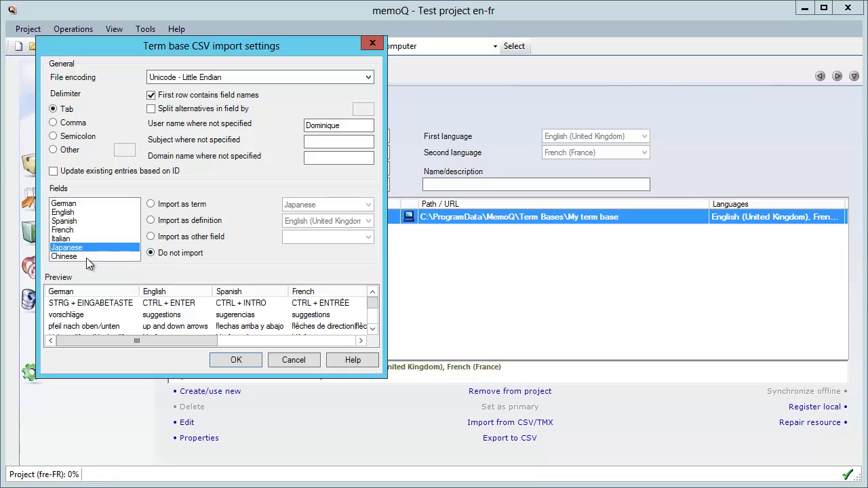
left_click(112, 256)
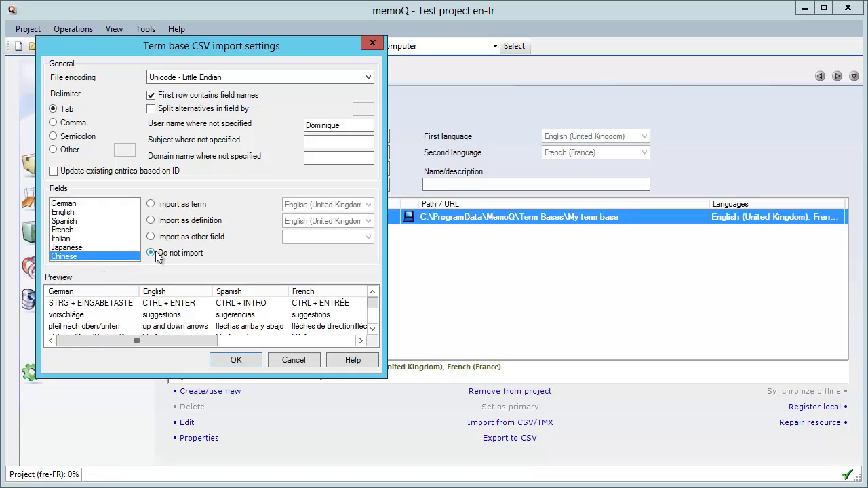
- Enable 'Split alternatives in field by' and place the cursor in its separator box
left_click(153, 111)
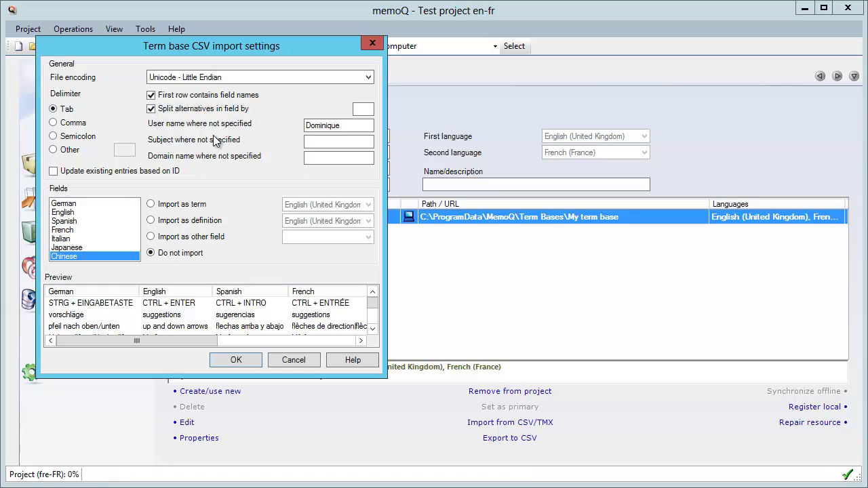
left_click(364, 111)
- Confirm the CSV import settings to import into My term base, then close the finished task report
left_click(236, 360)
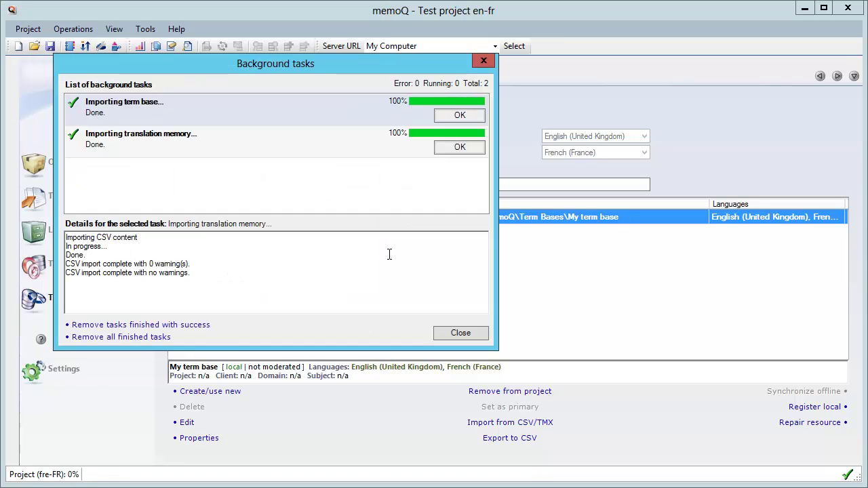
left_click(457, 333)
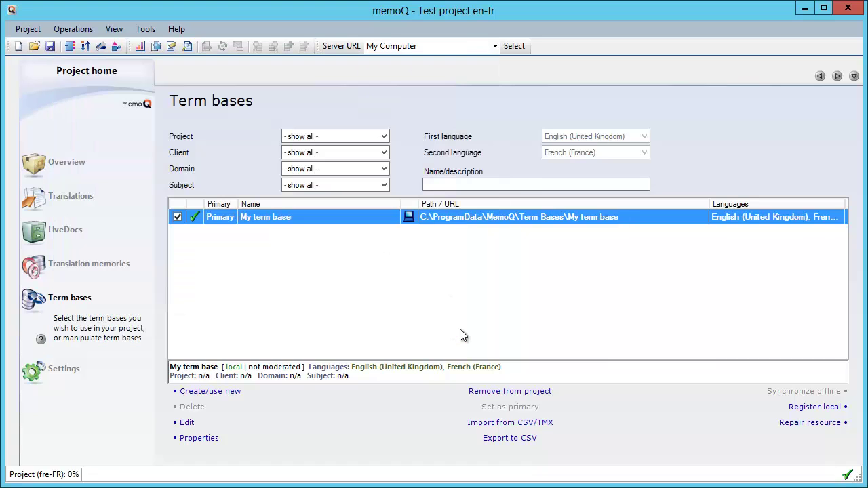
left_click(187, 422)
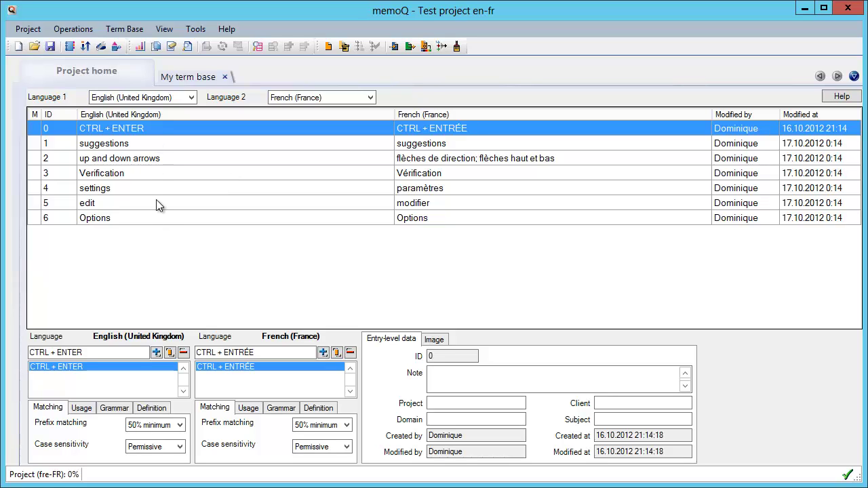
left_click(441, 159)
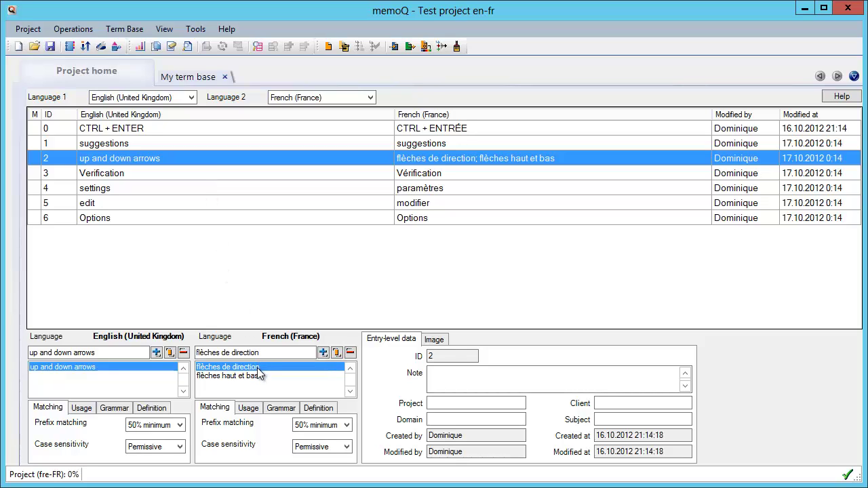
key("Down")
key("Up")
key("Tab")
left_click(224, 77)
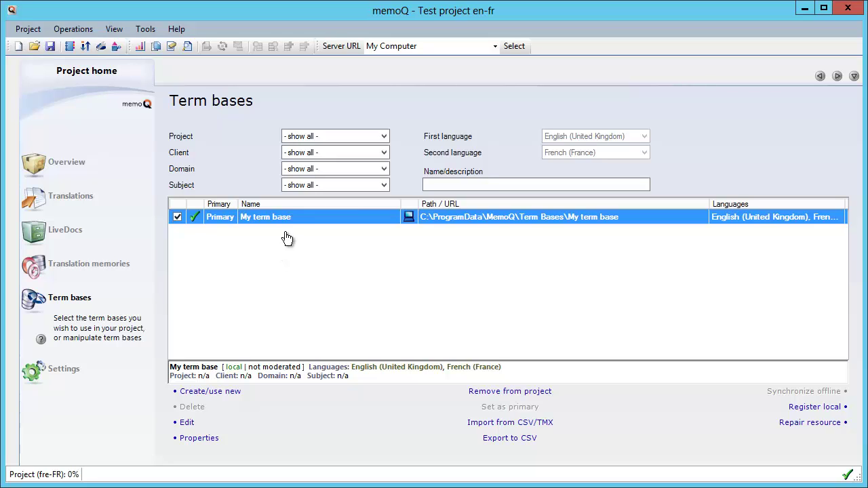
- Look at the project's Translation memories page, then go to the empty Translations page
left_click(75, 268)
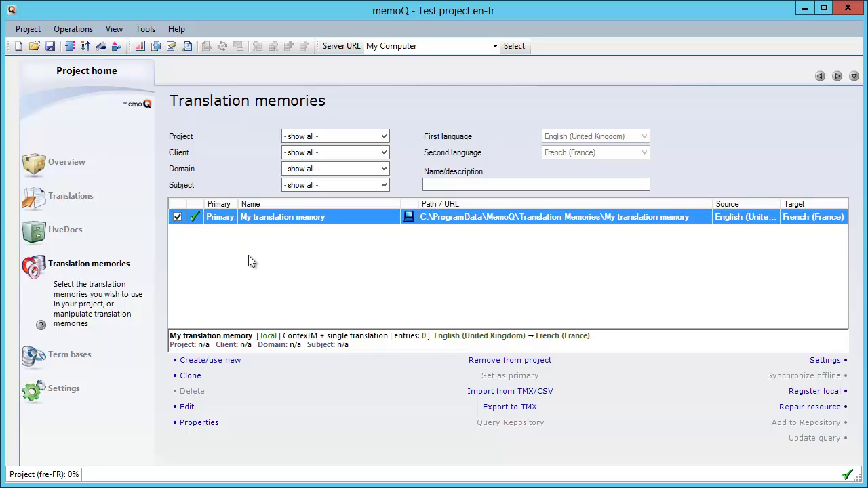
left_click(88, 202)
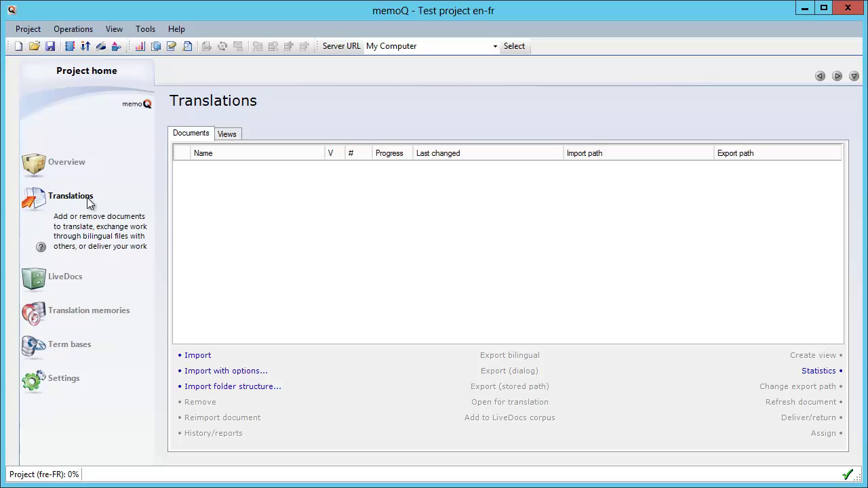